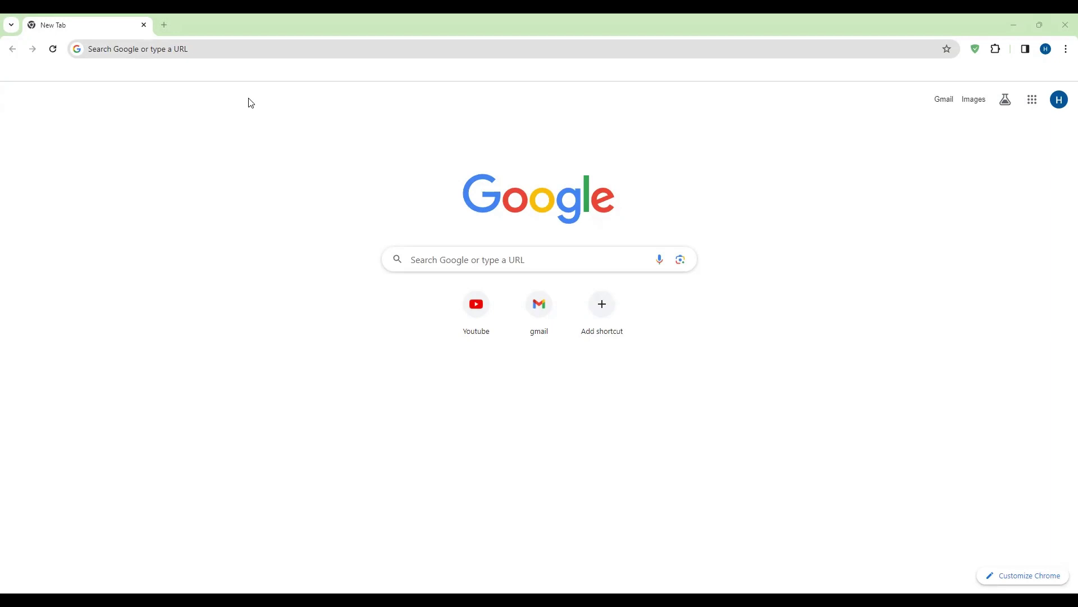
- Search Google for 'kaggle' and go to the Kaggle website from the results
left_click(195, 48)
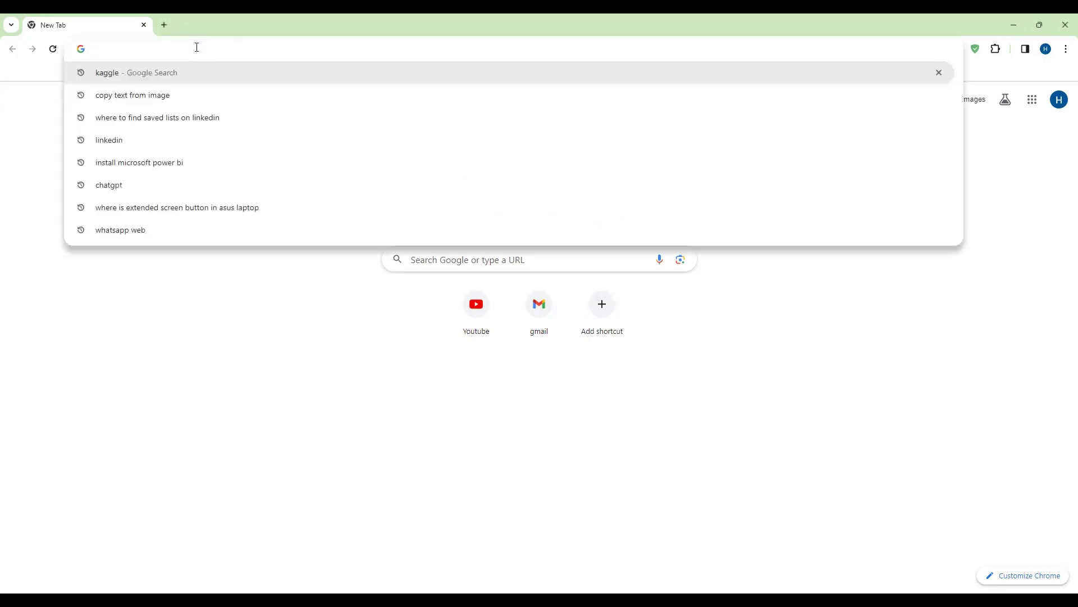
left_click(212, 80)
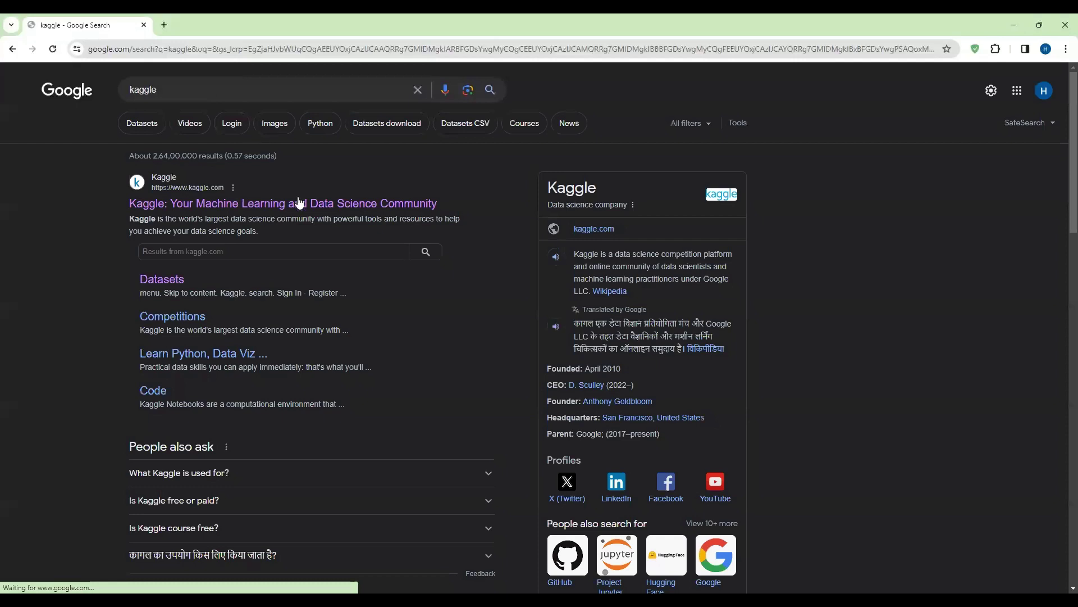
left_click(232, 205)
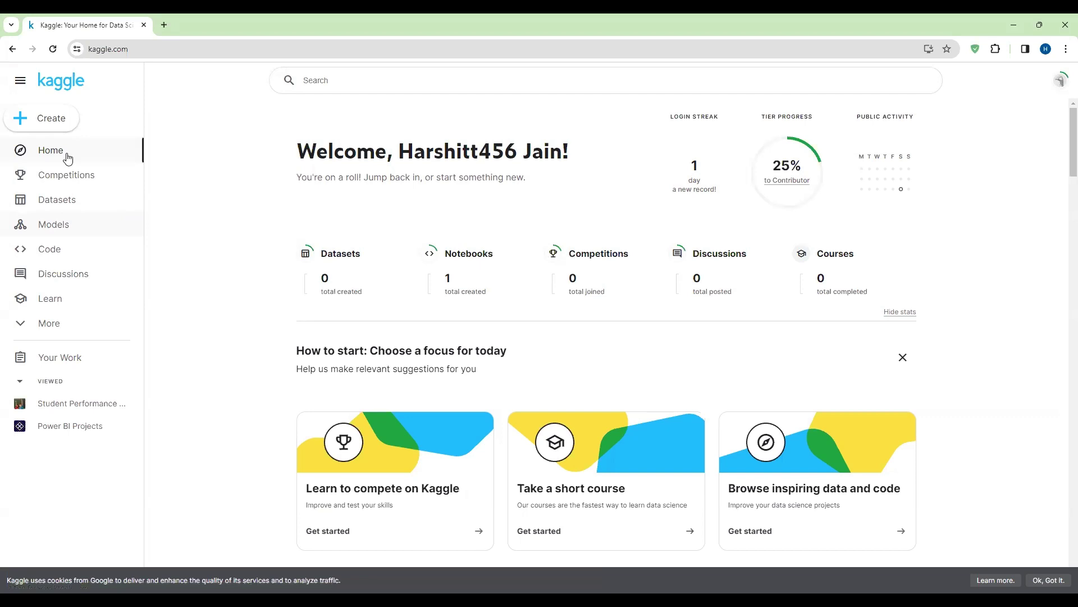
- Go to Kaggle's Datasets section from the left sidebar
left_click(57, 199)
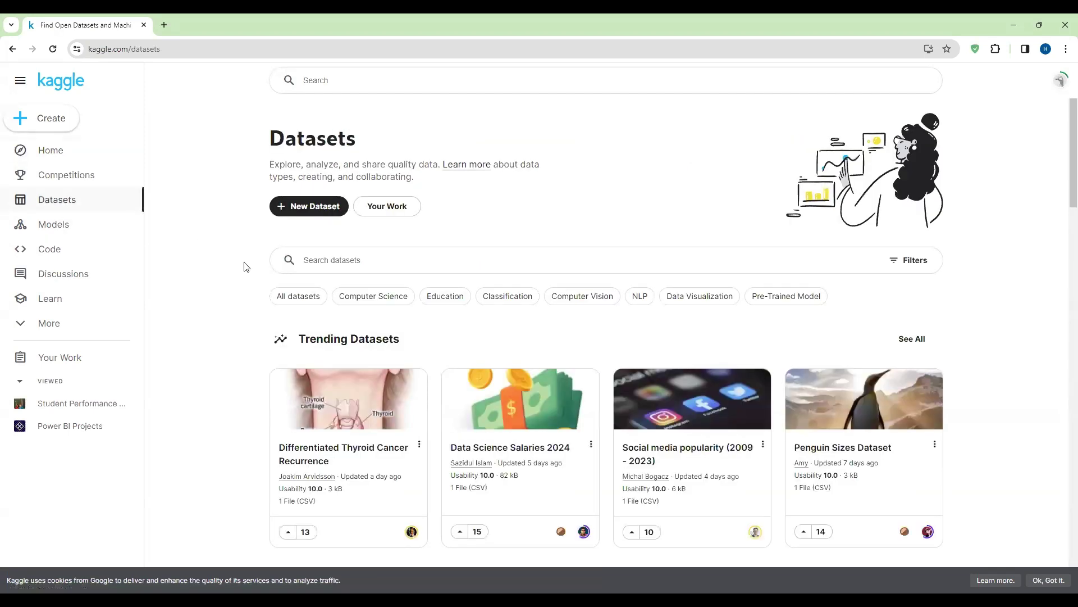
scroll(243, 268, "down", 1)
scroll(244, 267, "down", 1)
scroll(244, 268, "up", 1)
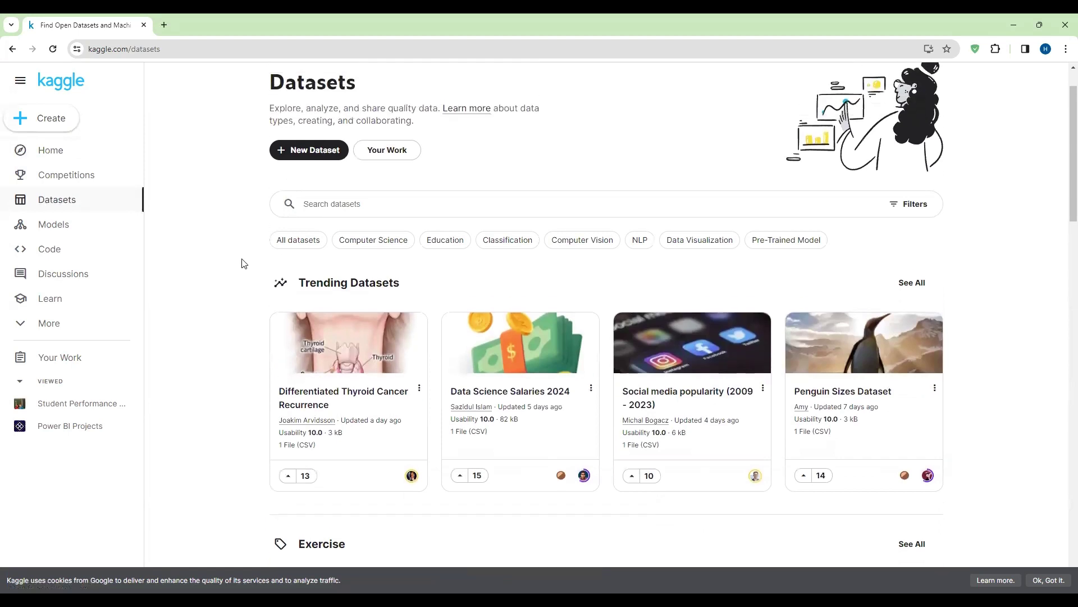
scroll(250, 306, "down", 1)
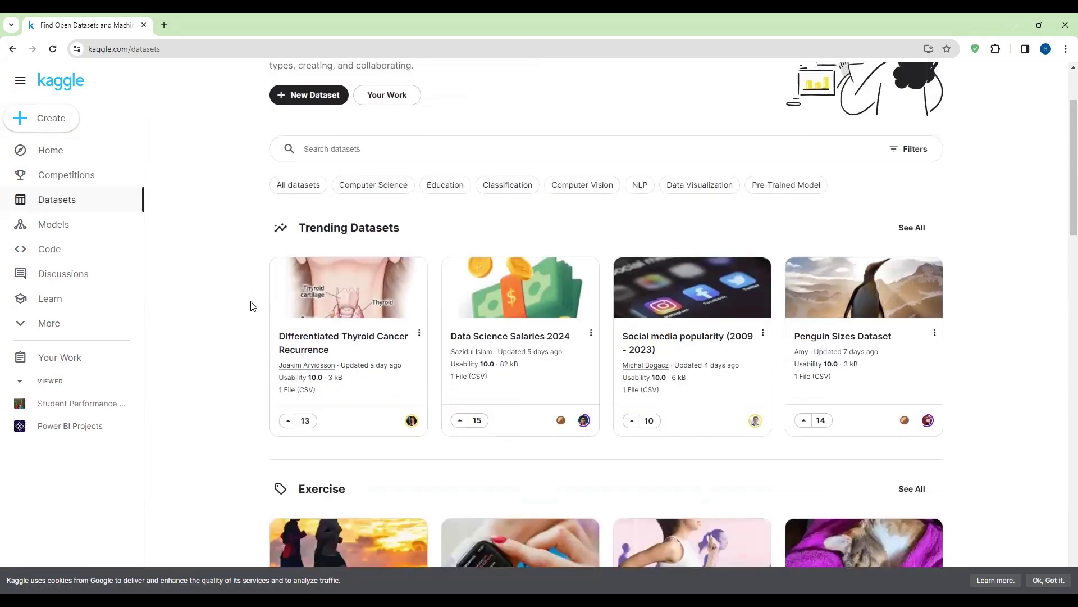
scroll(250, 306, "down", 3)
scroll(250, 306, "down", 1)
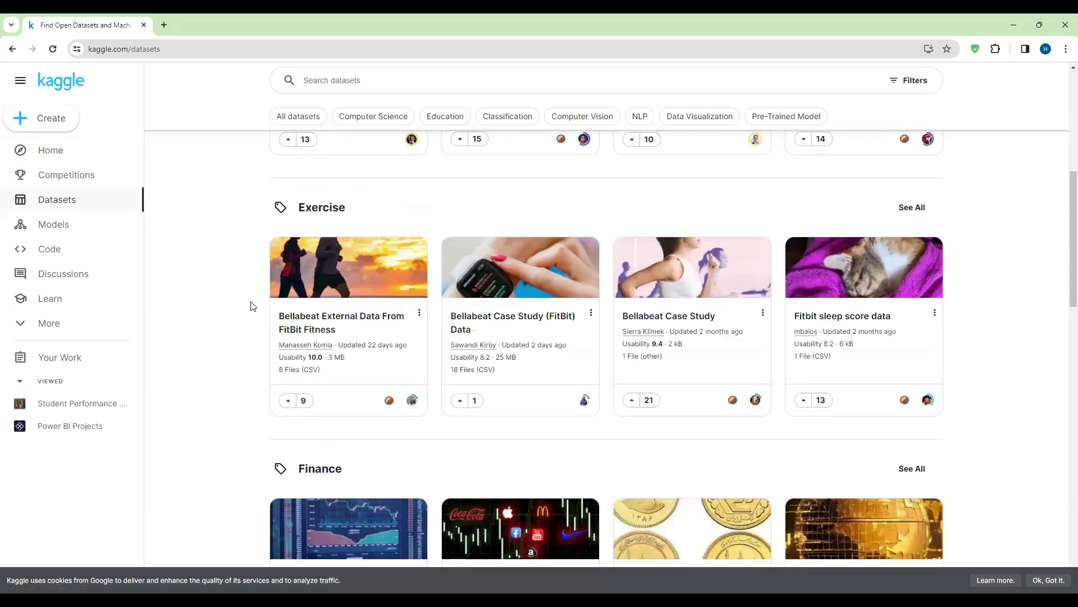
scroll(250, 306, "down", 3)
scroll(251, 306, "down", 2)
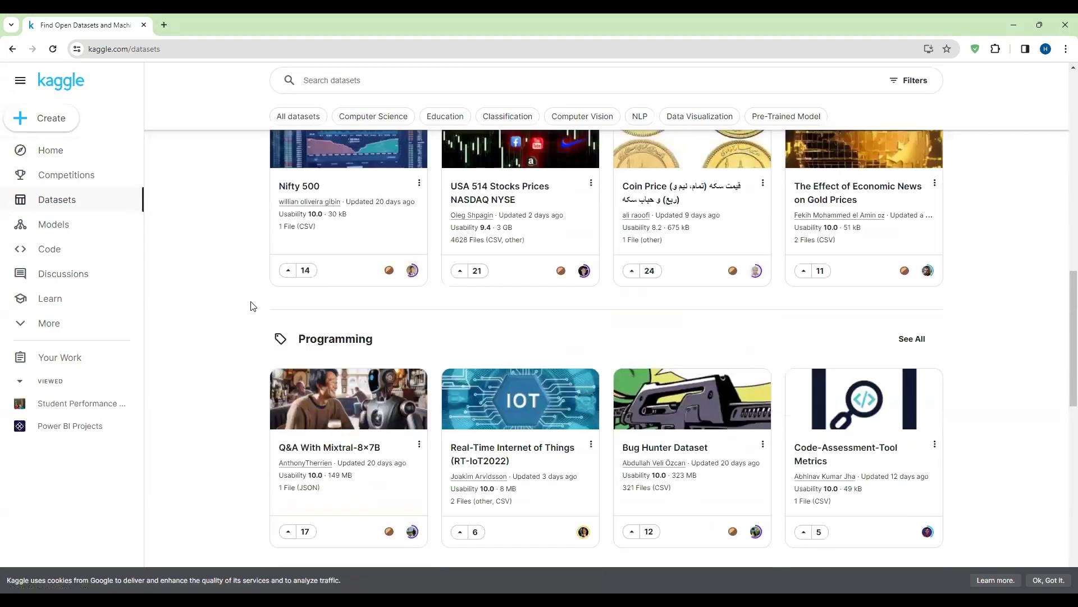
scroll(250, 307, "down", 2)
scroll(250, 307, "down", 1)
scroll(251, 306, "down", 1)
scroll(251, 305, "up", 2)
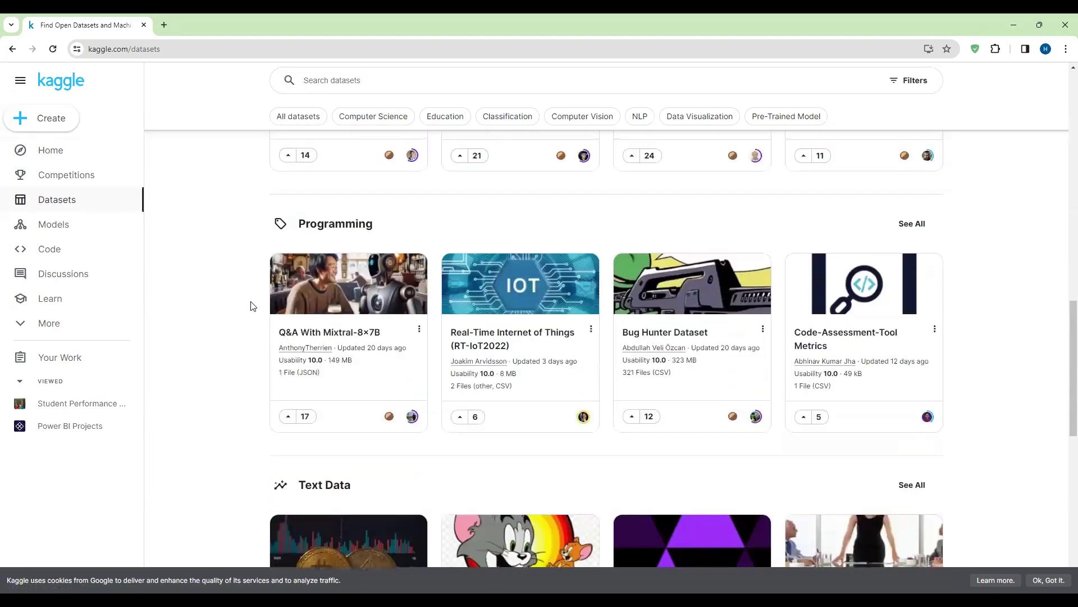
scroll(250, 306, "up", 2)
scroll(250, 306, "up", 3)
scroll(250, 301, "up", 3)
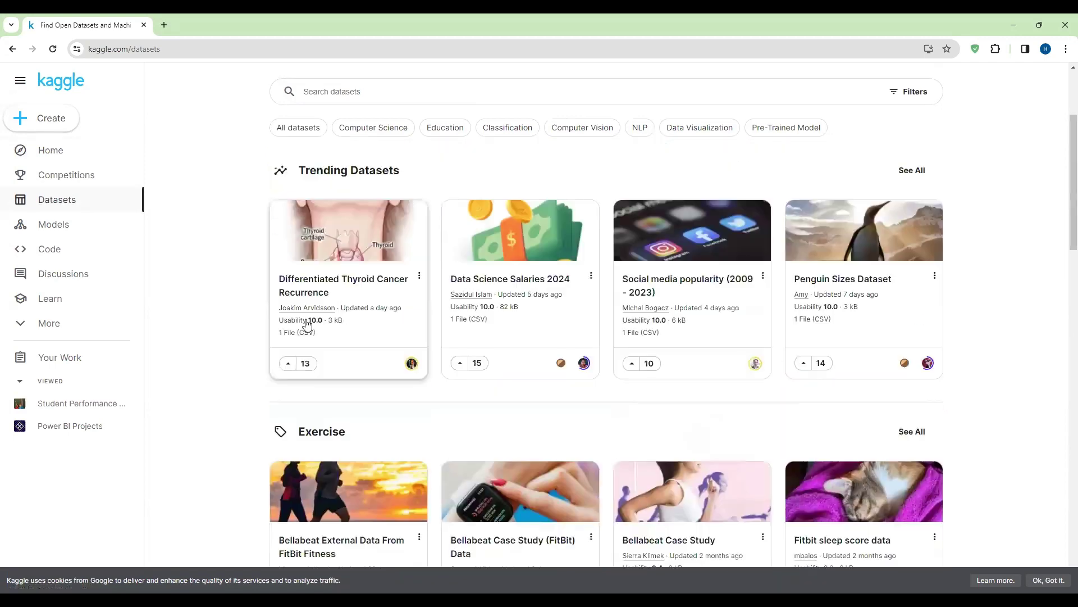
scroll(312, 326, "up", 3)
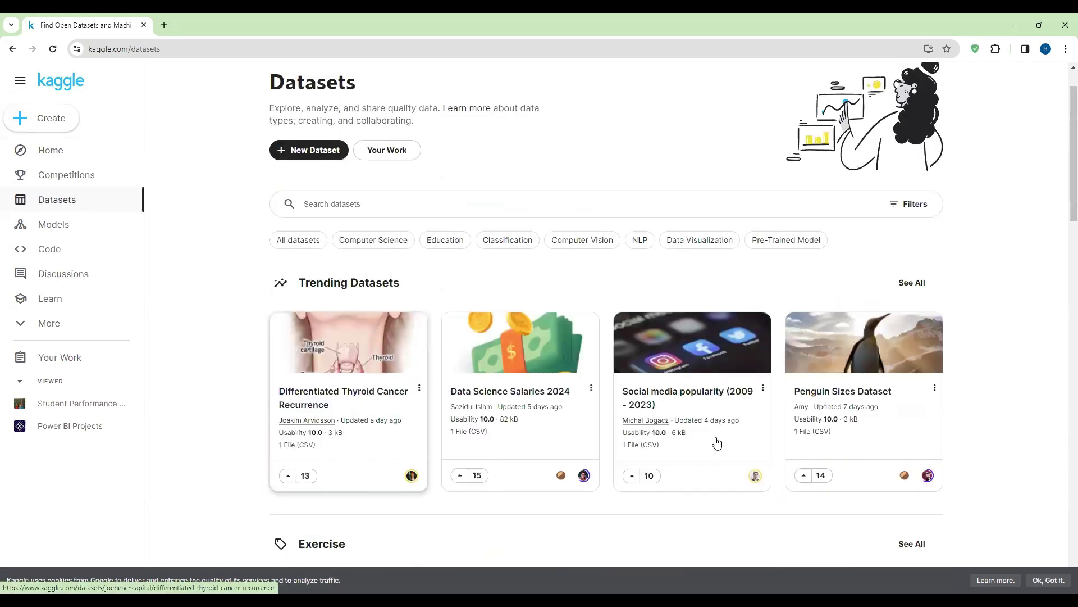
- Open the Social media popularity (2009 - 2023) dataset and download its 6 kB archive
left_click(682, 396)
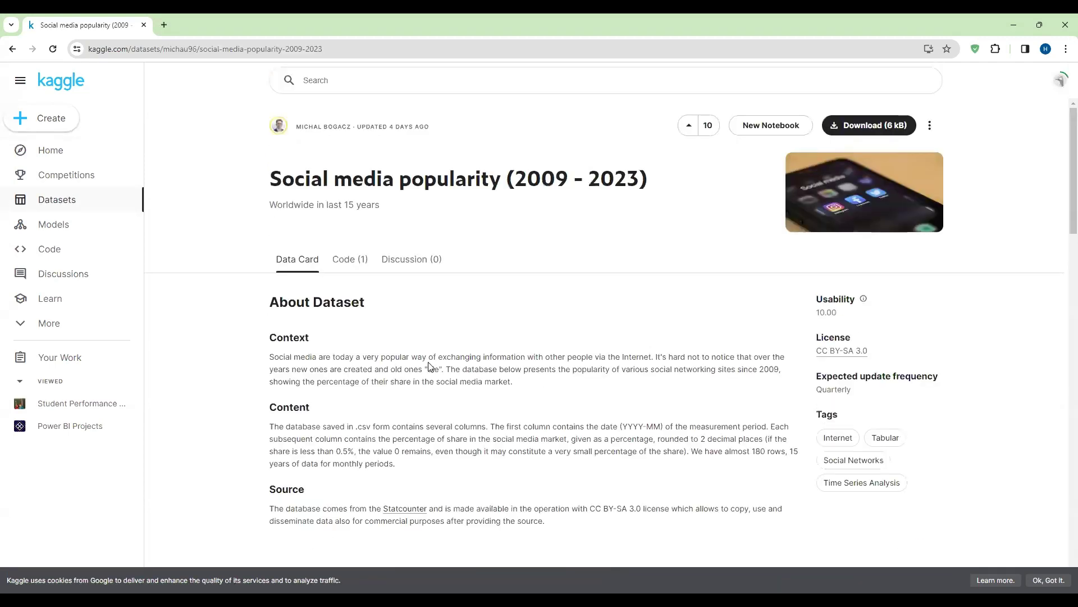
scroll(430, 363, "down", 3)
scroll(430, 362, "down", 3)
scroll(430, 363, "down", 3)
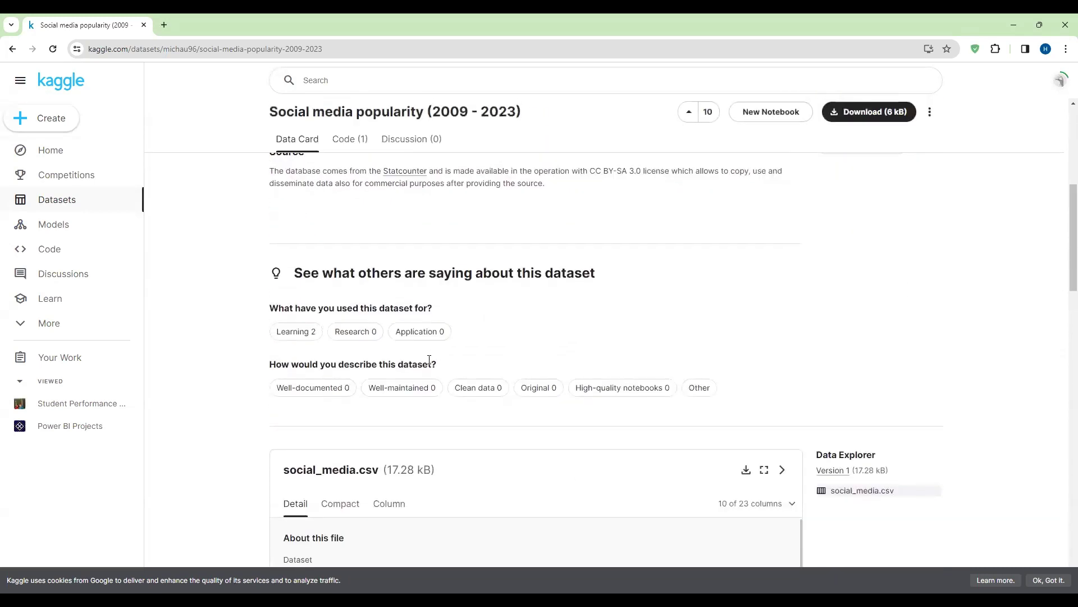
scroll(430, 363, "down", 3)
scroll(431, 362, "down", 3)
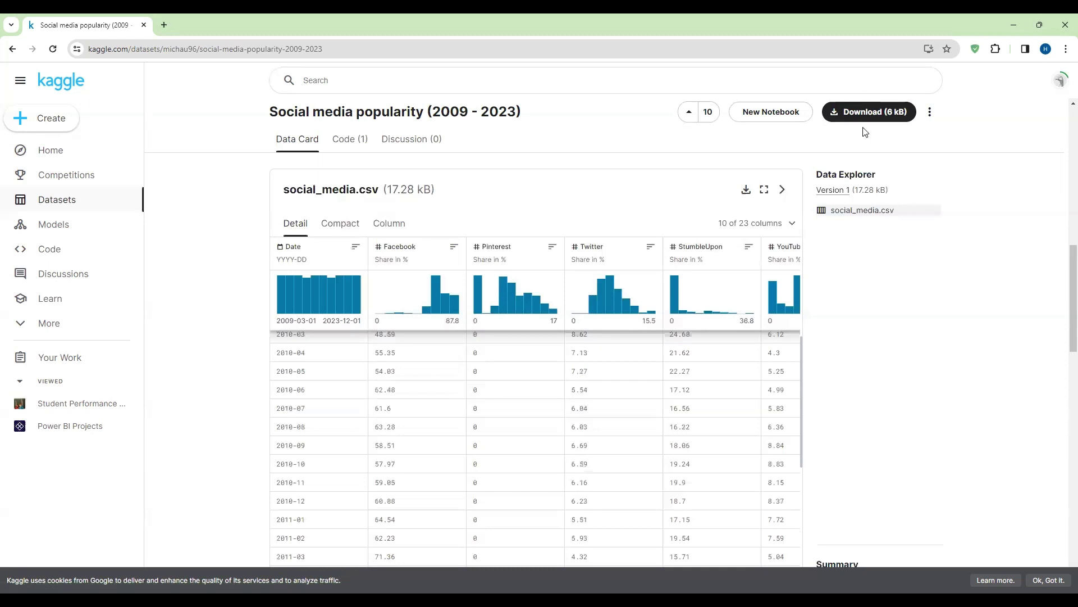
left_click(846, 114)
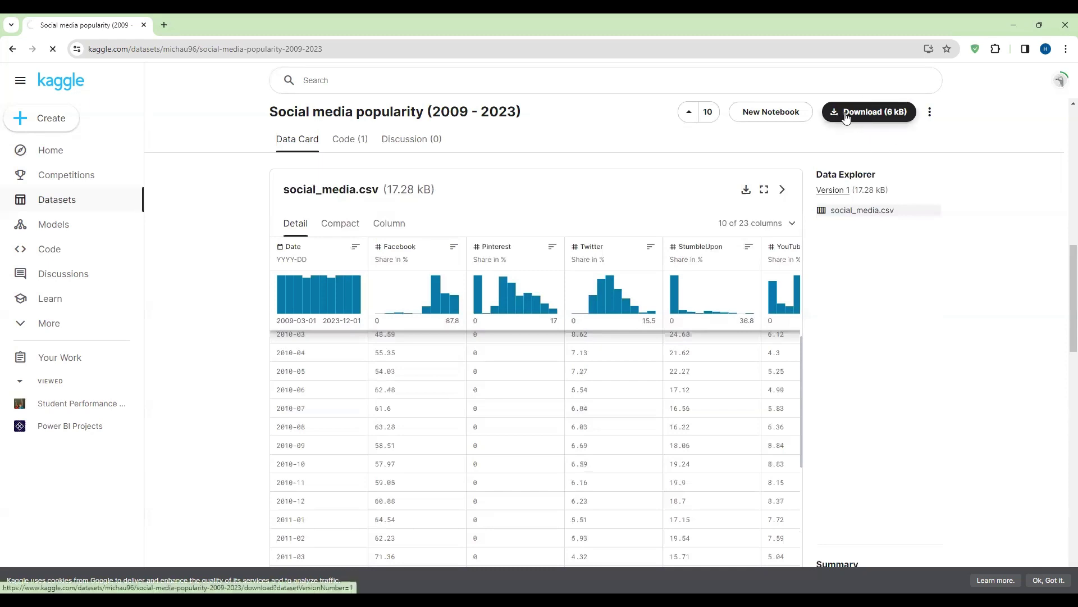